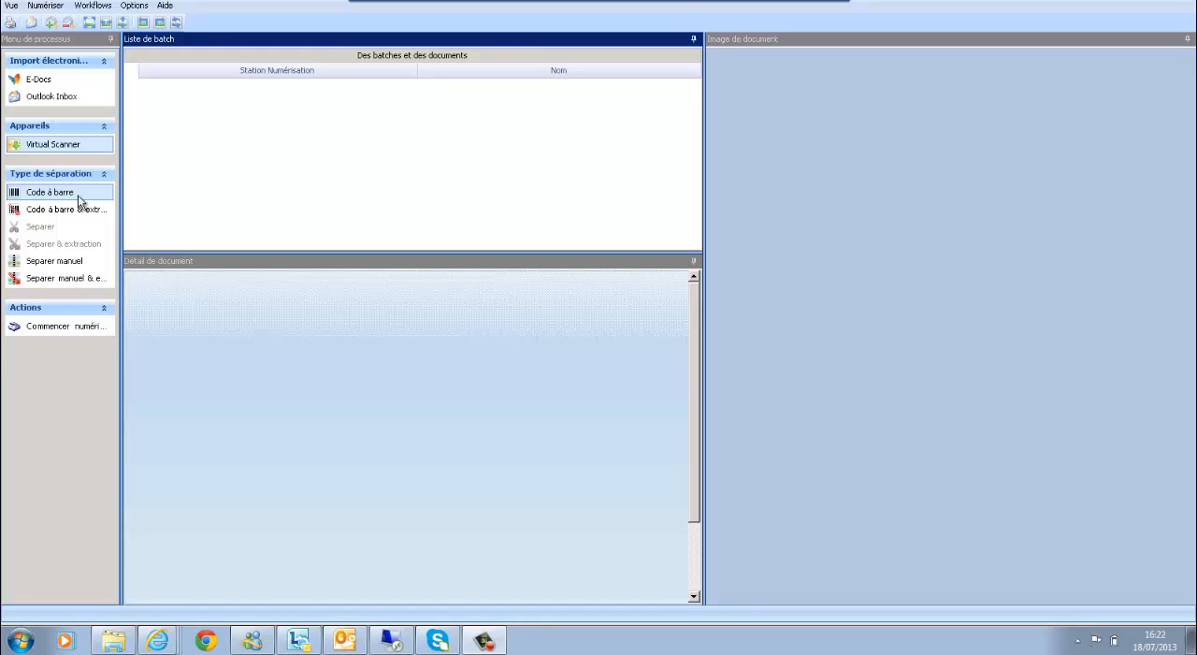
Start scanning with the Virtual Scanner using barcode separation and load all TIFF files from the Kostenfacturen folder.
click(91, 330)
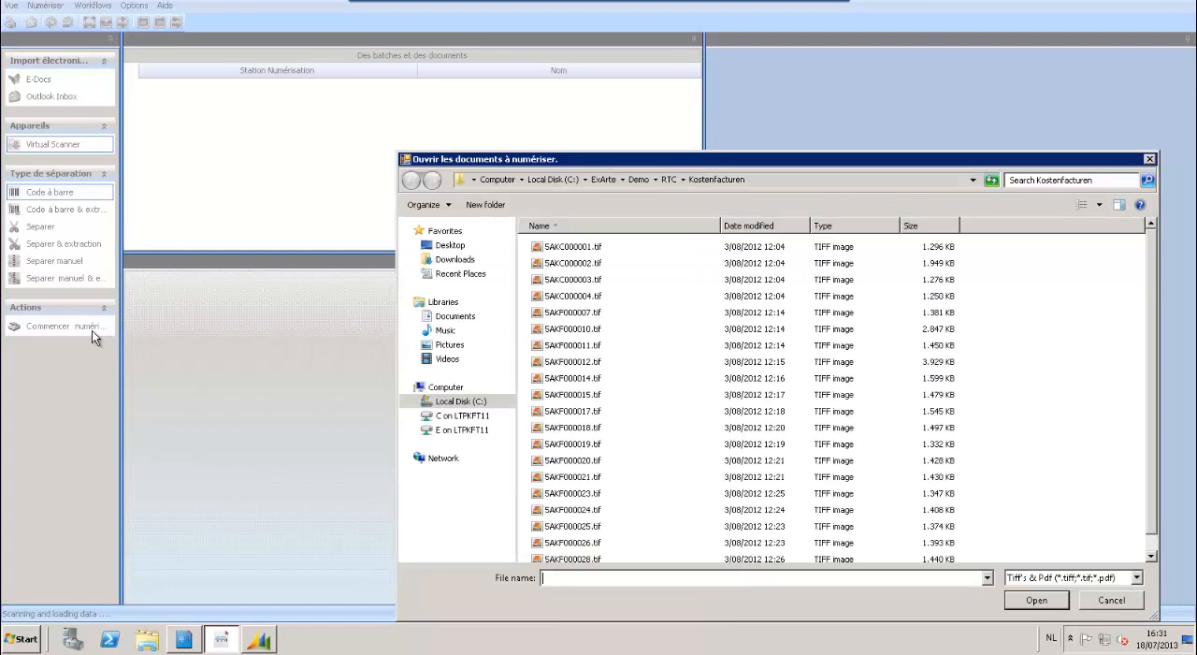
click(574, 250)
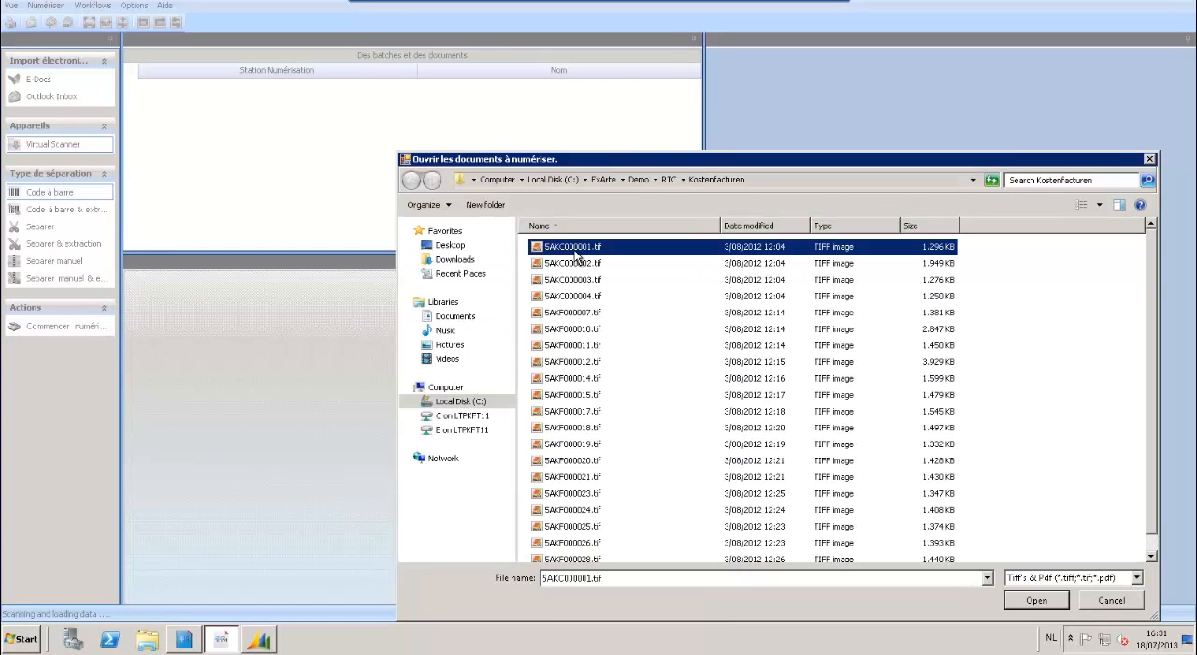
key(shift+Down)
key(shift+Down)
key(shift+Down)
key(shift+Down)
key(shift+Down)
key(shift+Down)
key(shift+Down)
key(shift+Down)
key(shift+Down)
key(shift+Down)
key(shift+Down)
key(shift+Down)
key(shift+Down)
key(shift+Down)
key(shift+Down)
key(shift+Down)
key(shift+Down)
key(shift+Down)
key(shift+Down)
key(shift+Down)
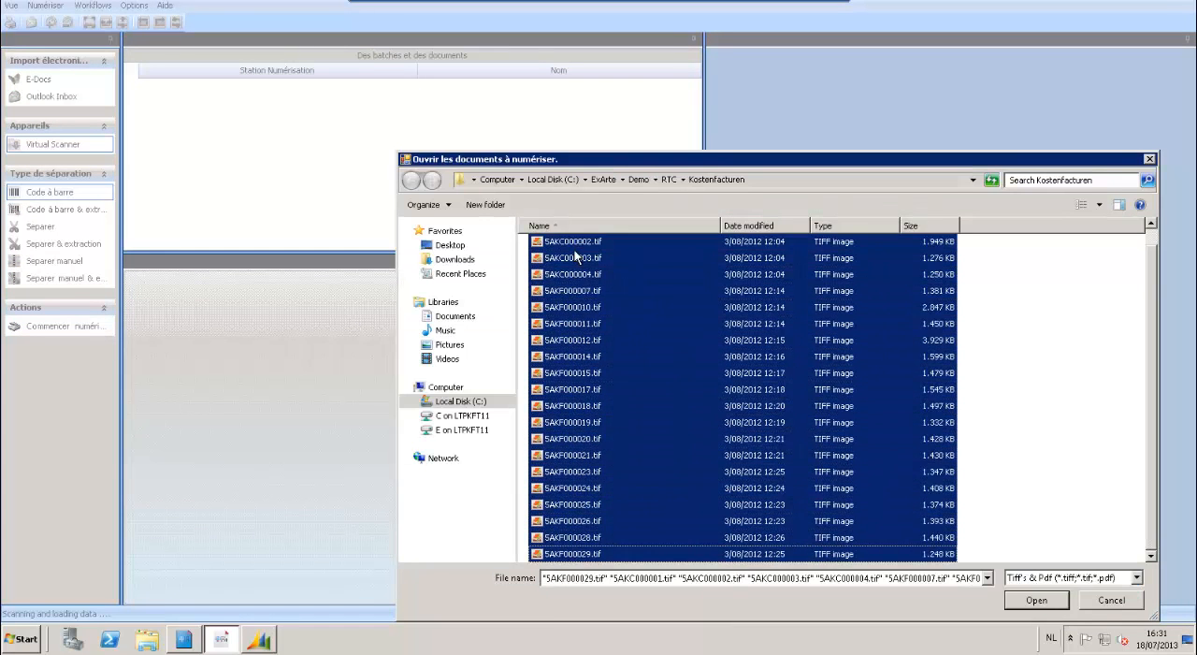
click(1034, 600)
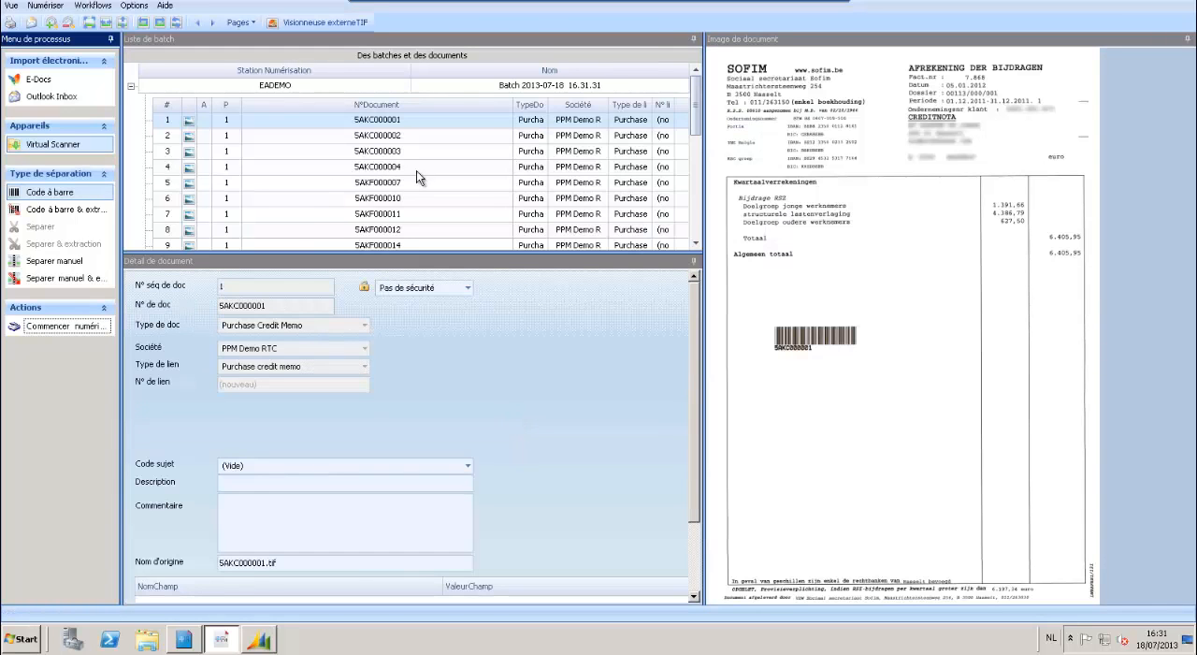
Preview a few scanned documents in the new batch and load the batch into the Invoice Handler.
click(364, 171)
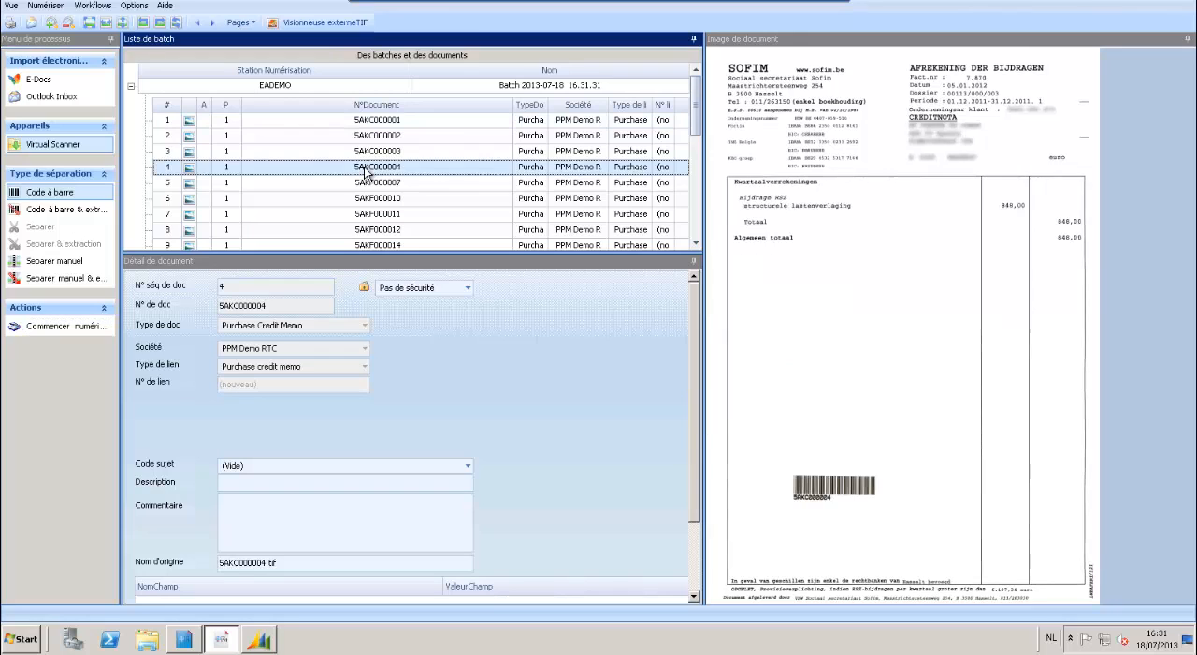
key(Down)
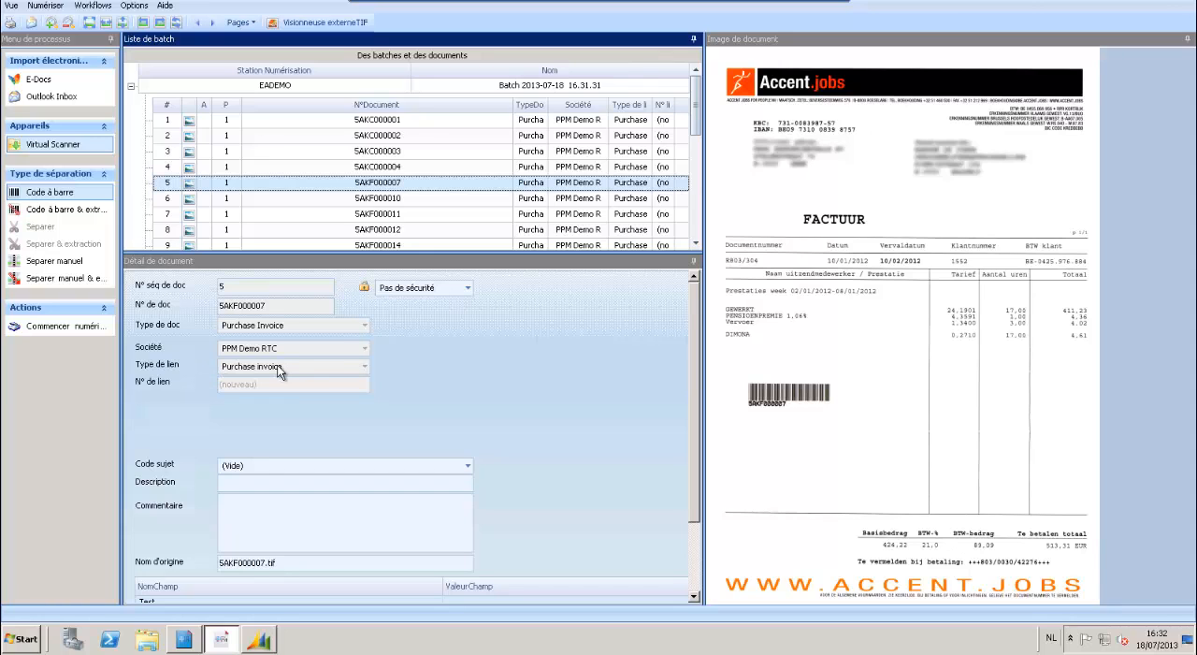
click(378, 122)
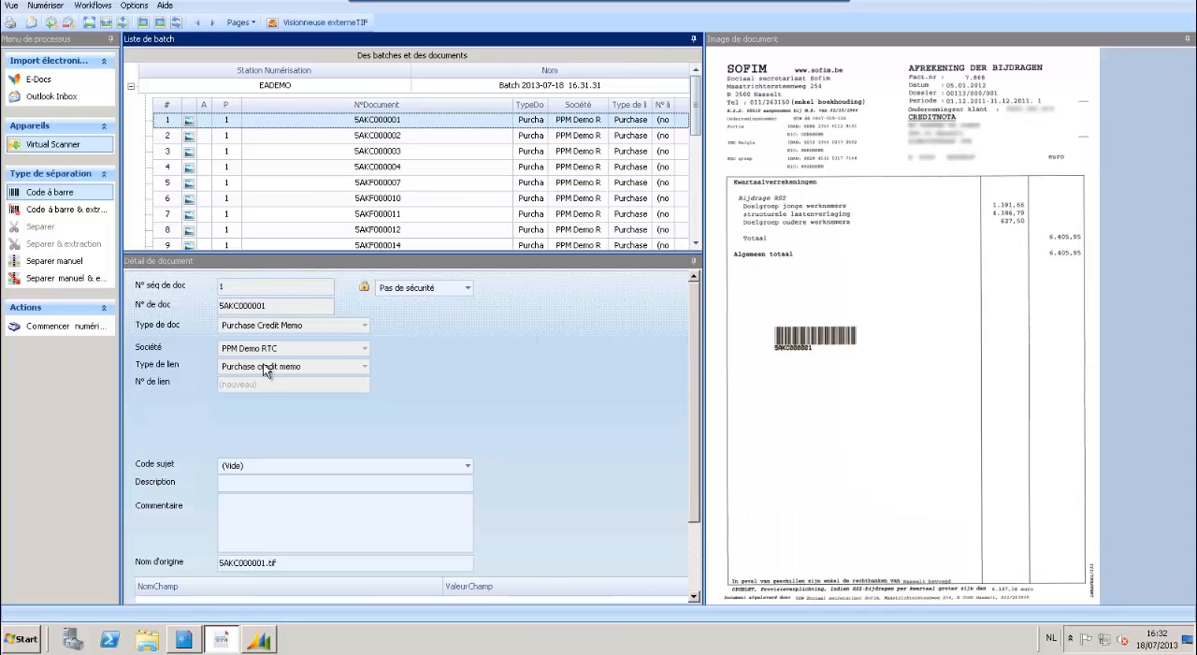
right_click(212, 88)
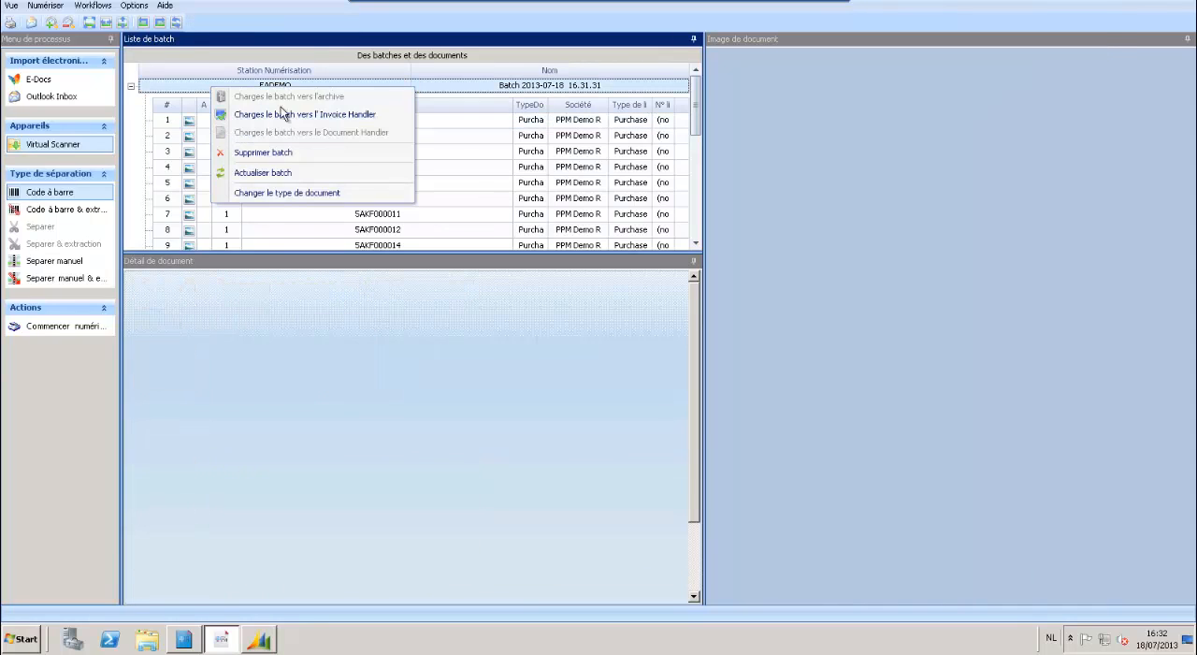
click(303, 116)
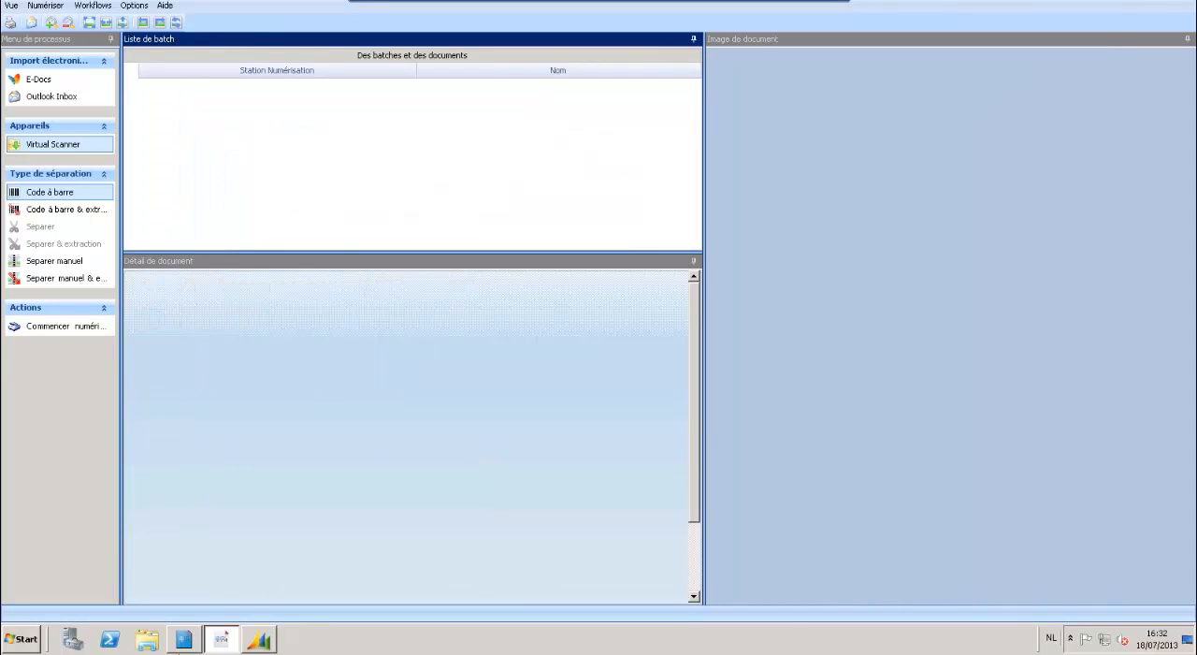
Switch to the Invoice Handler, set the invoice number of document 5AKF000007 to R803/304/8 and publish it.
click(183, 643)
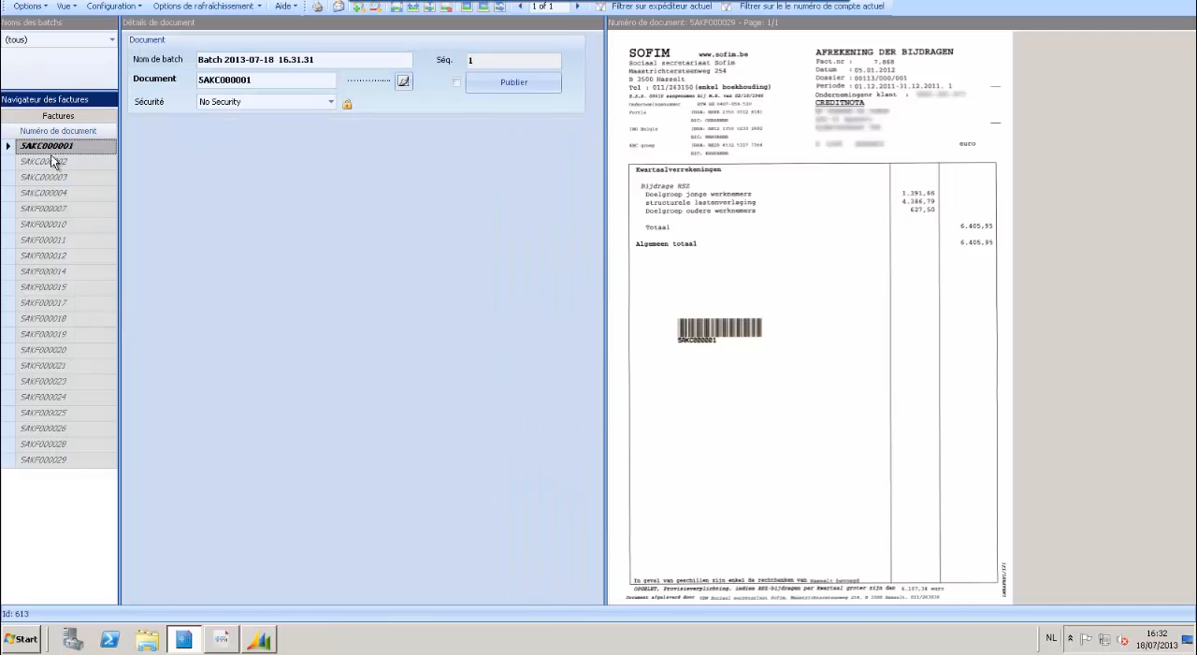
click(43, 198)
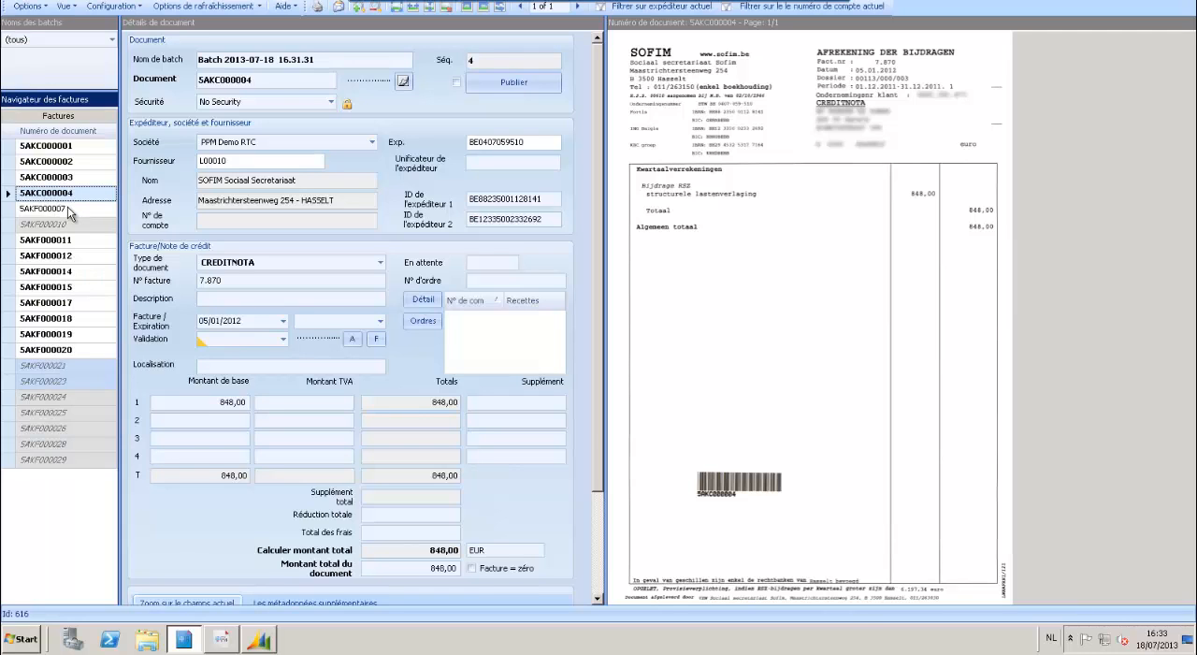
click(69, 212)
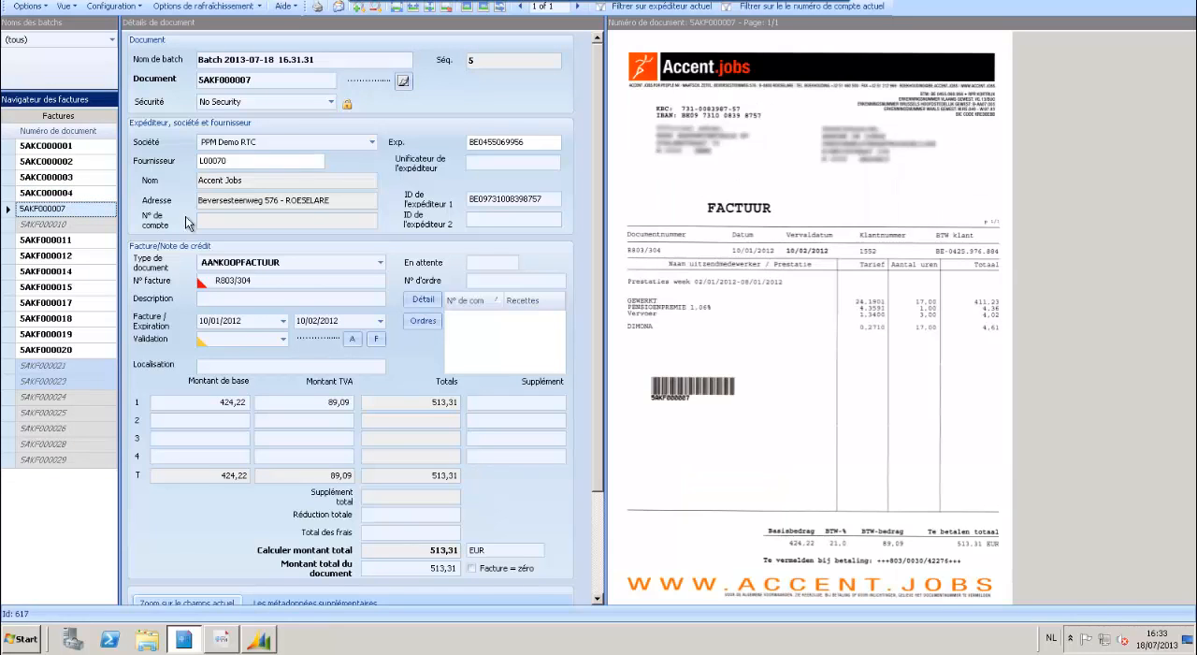
click(269, 280)
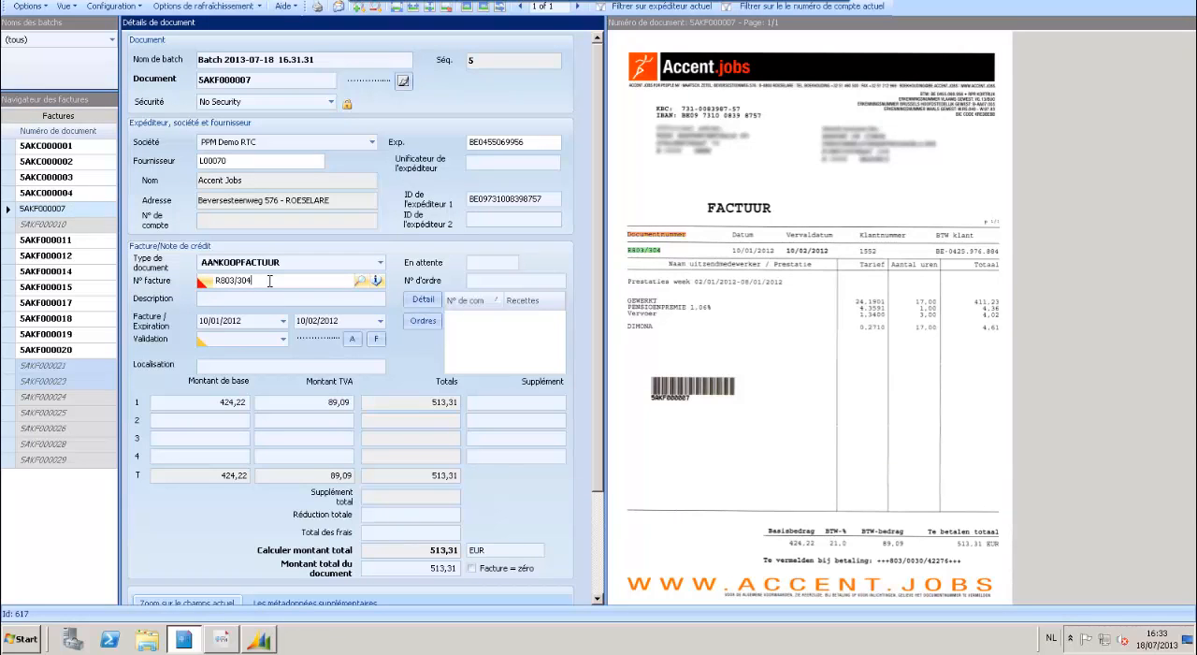
text(/8)
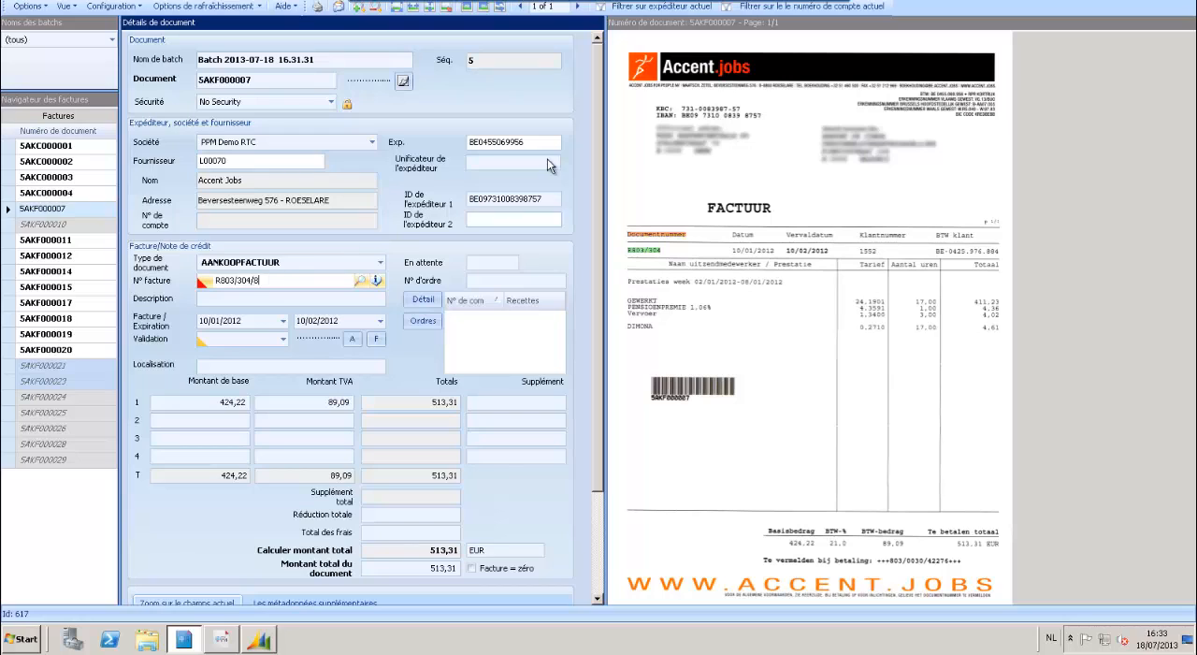
click(519, 144)
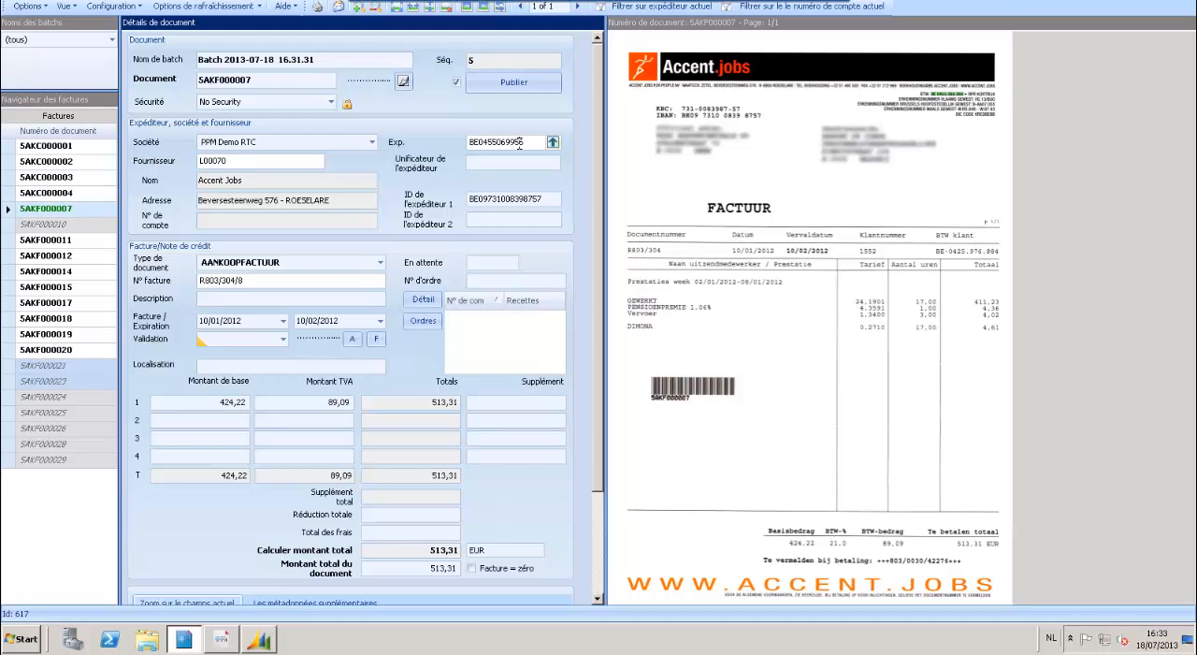
click(499, 81)
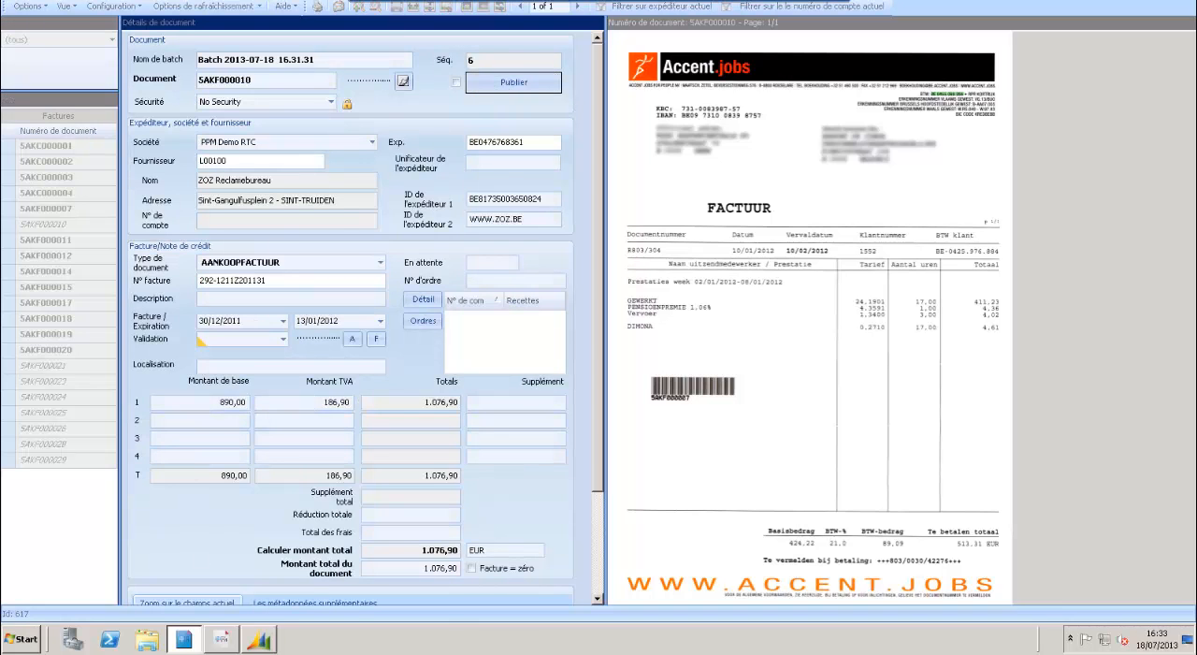
Switch to Microsoft Dynamics NAV and import the published invoice 5AKF000007 into the purchase invoices.
click(259, 639)
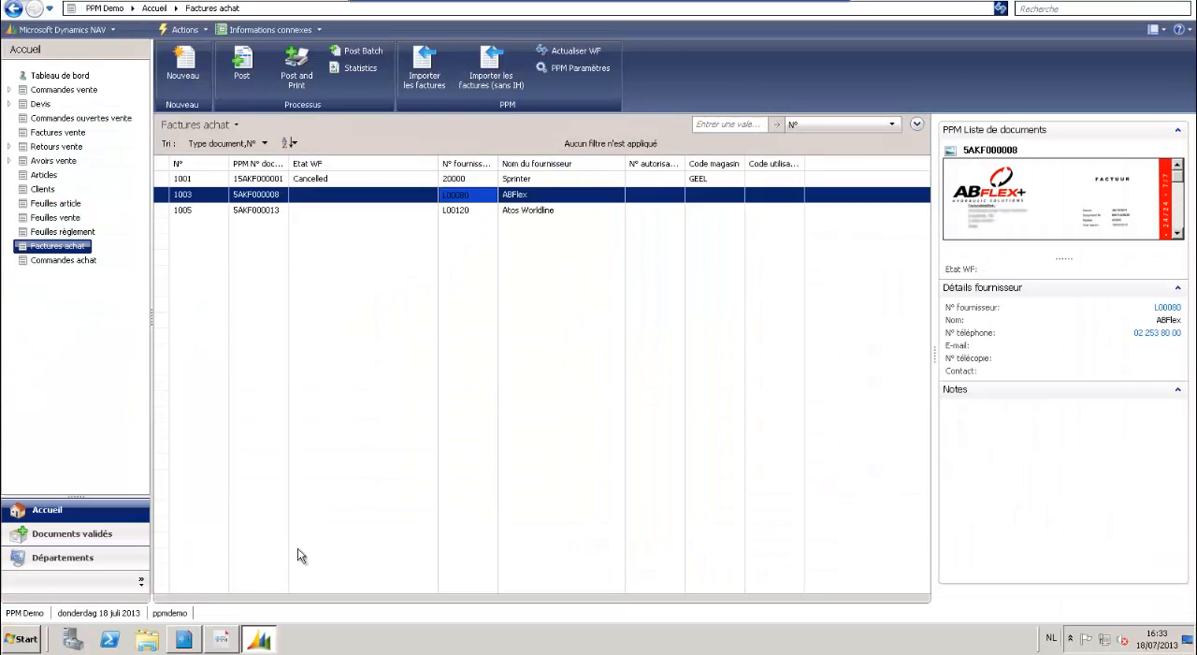
click(426, 64)
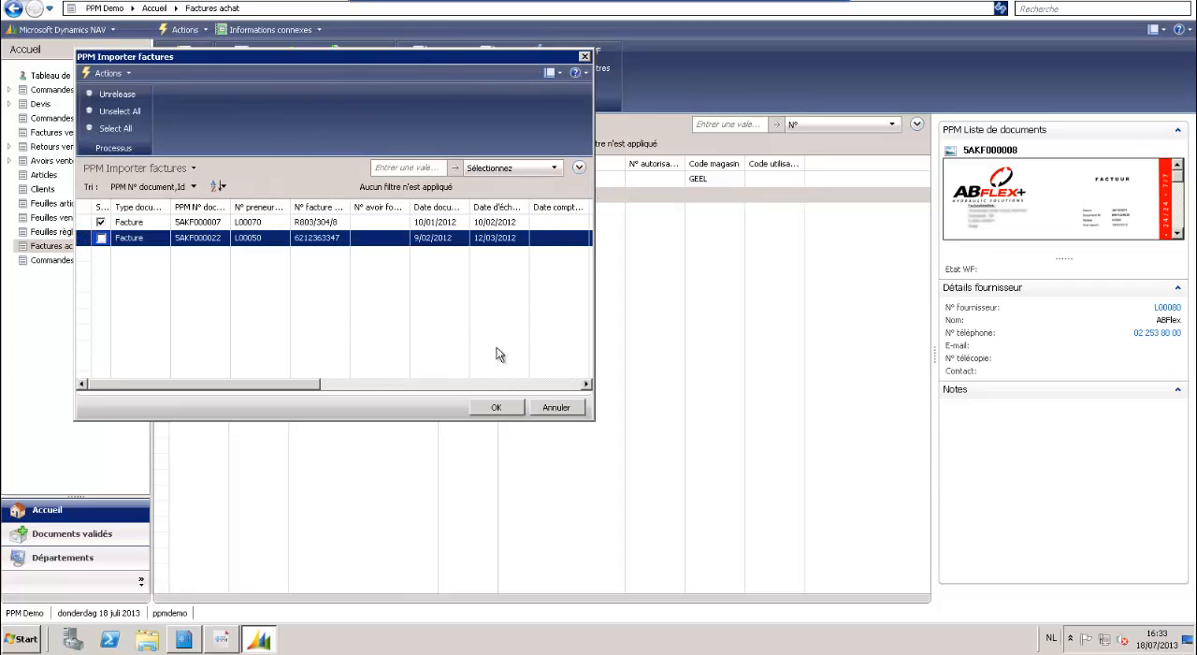
click(497, 410)
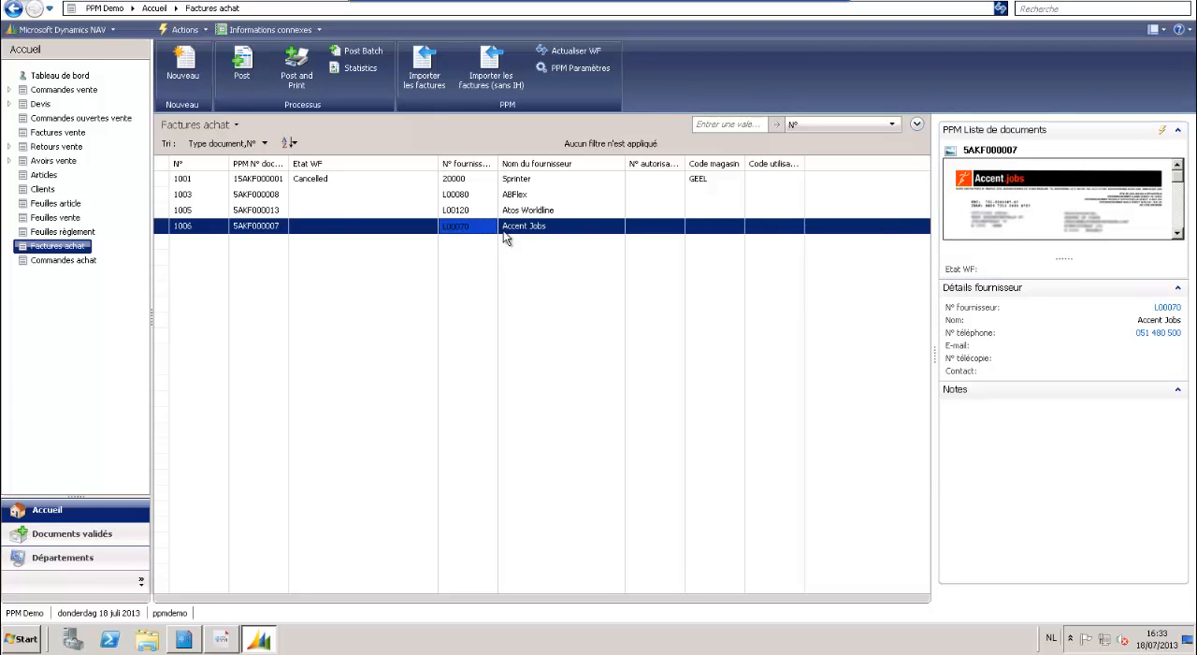
Open the imported Accent Jobs purchase invoice to review its header fields and linked document, and close it.
click(257, 226)
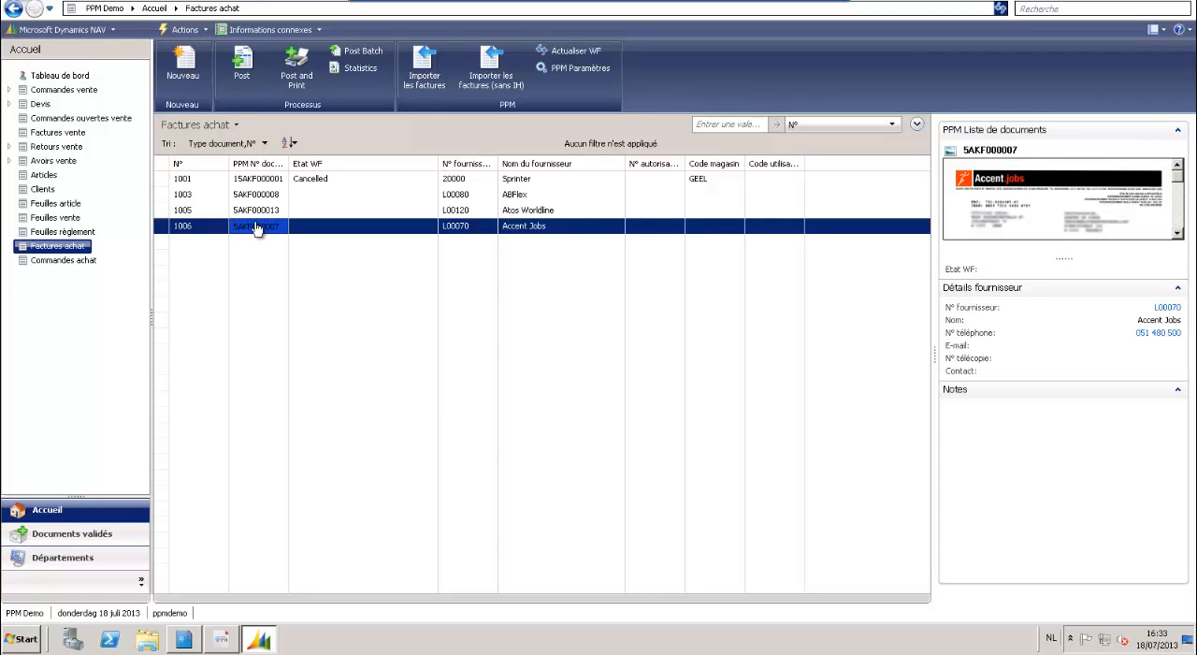
double_click(258, 226)
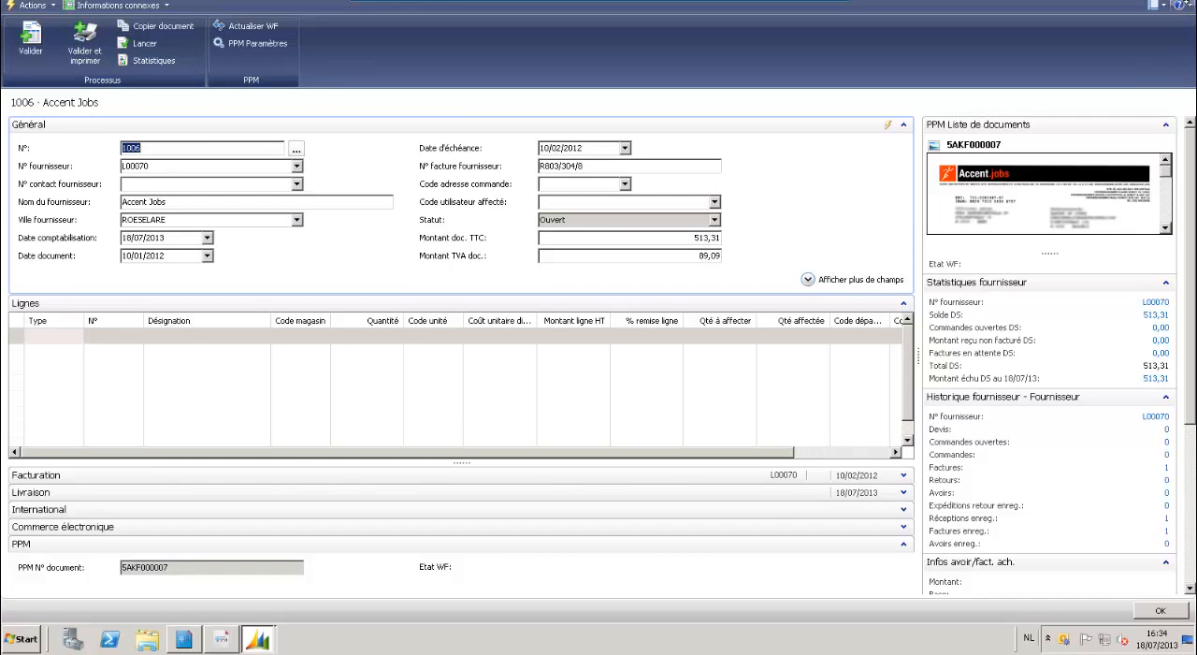
click(1183, 1)
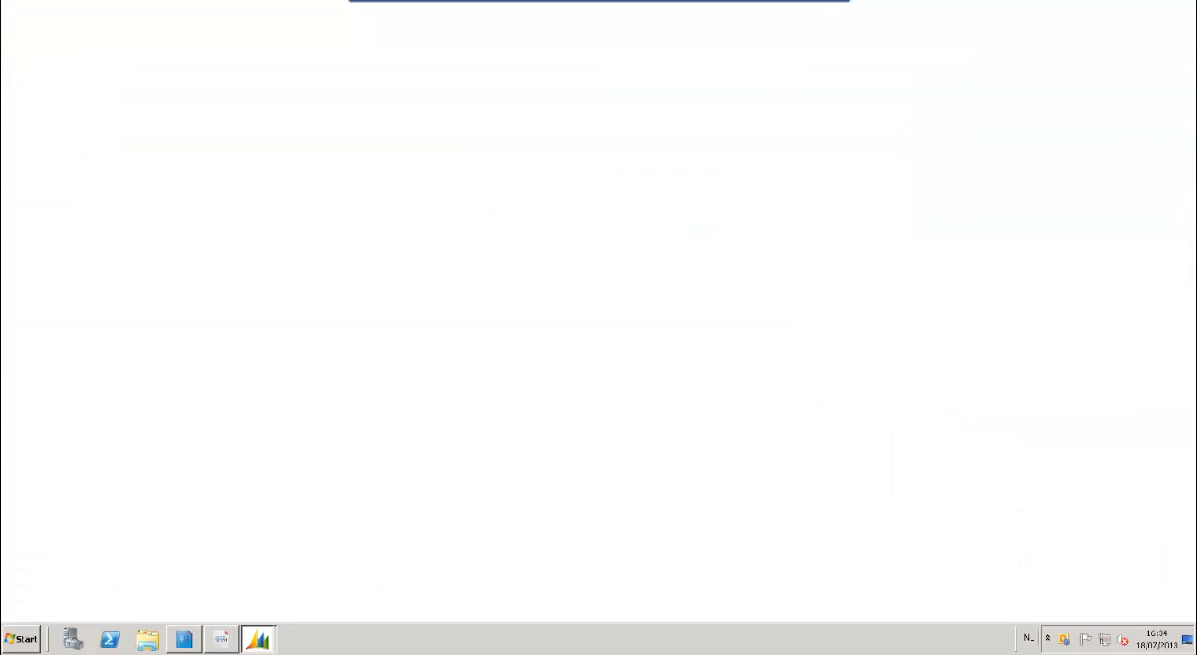
Open the ABFlex purchase invoice 1003 and post it, confirming the validation.
click(514, 197)
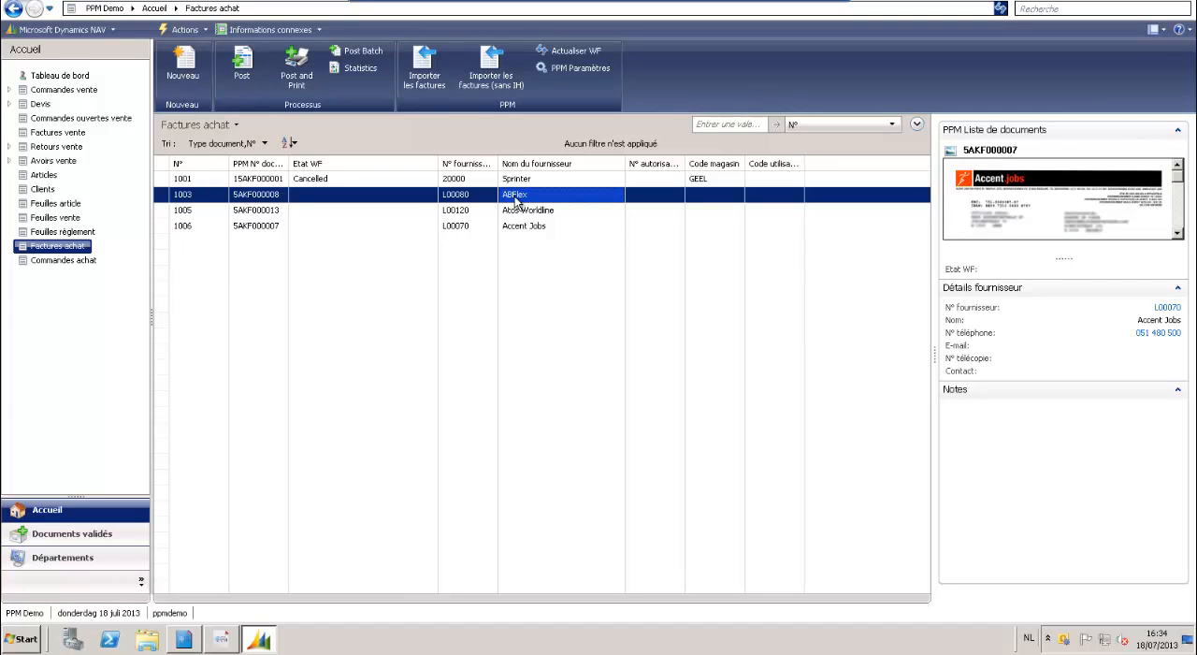
double_click(515, 198)
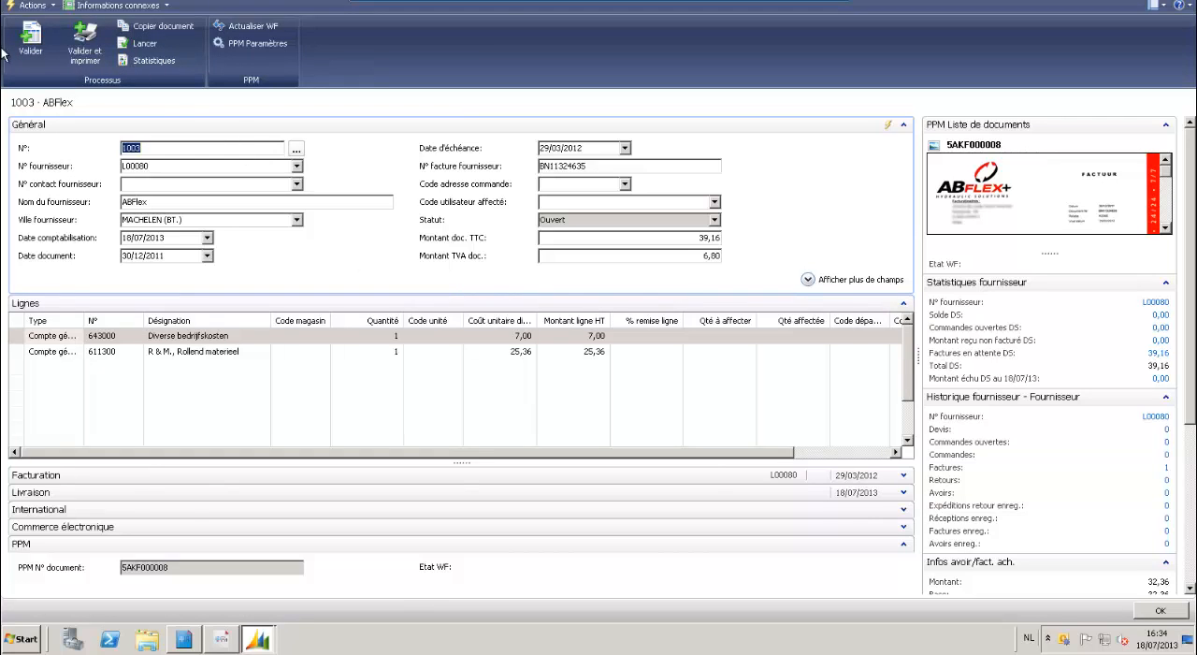
click(32, 42)
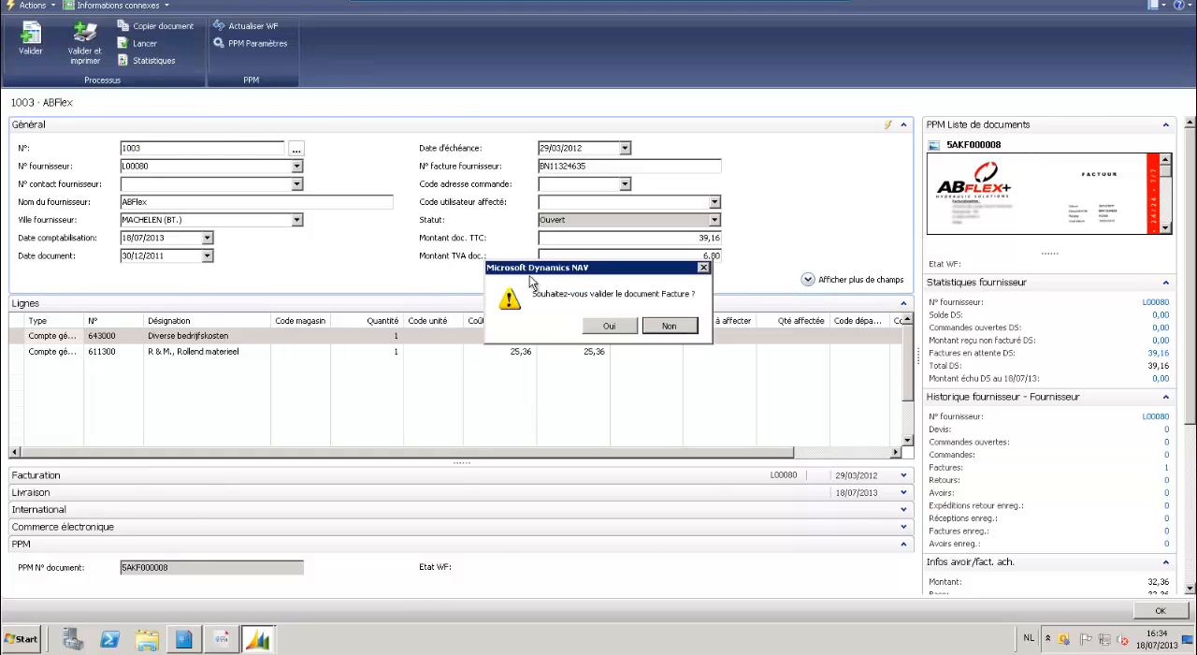
click(610, 326)
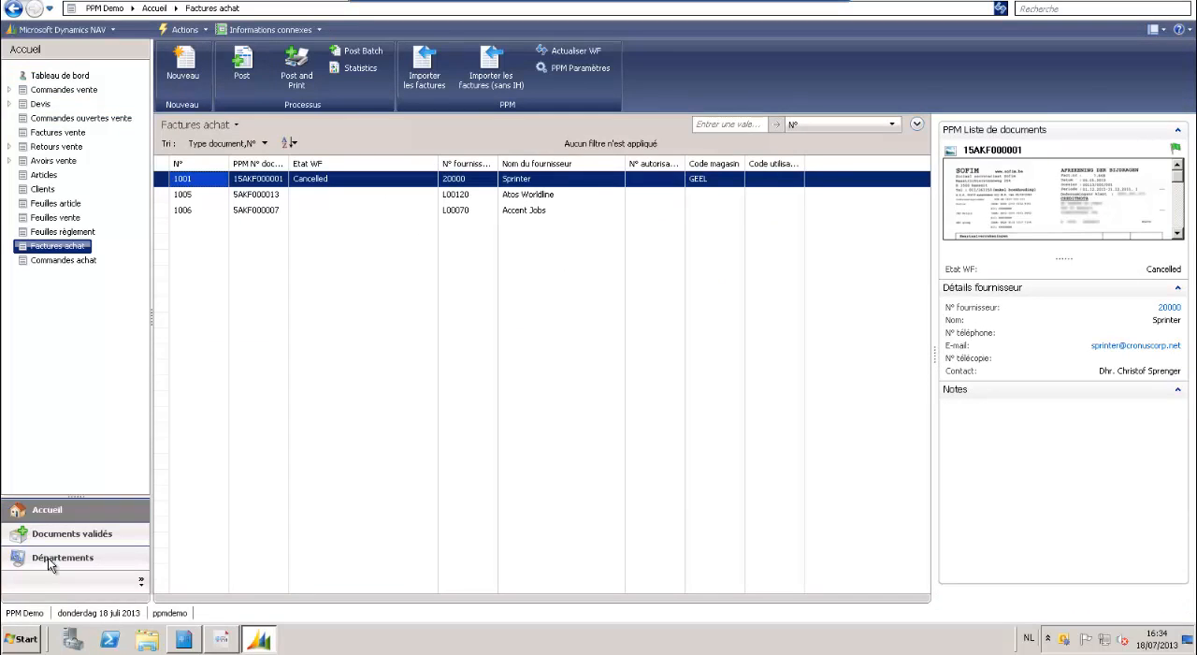
Find the ABFlex invoice among the posted purchase invoices and open its card.
click(69, 532)
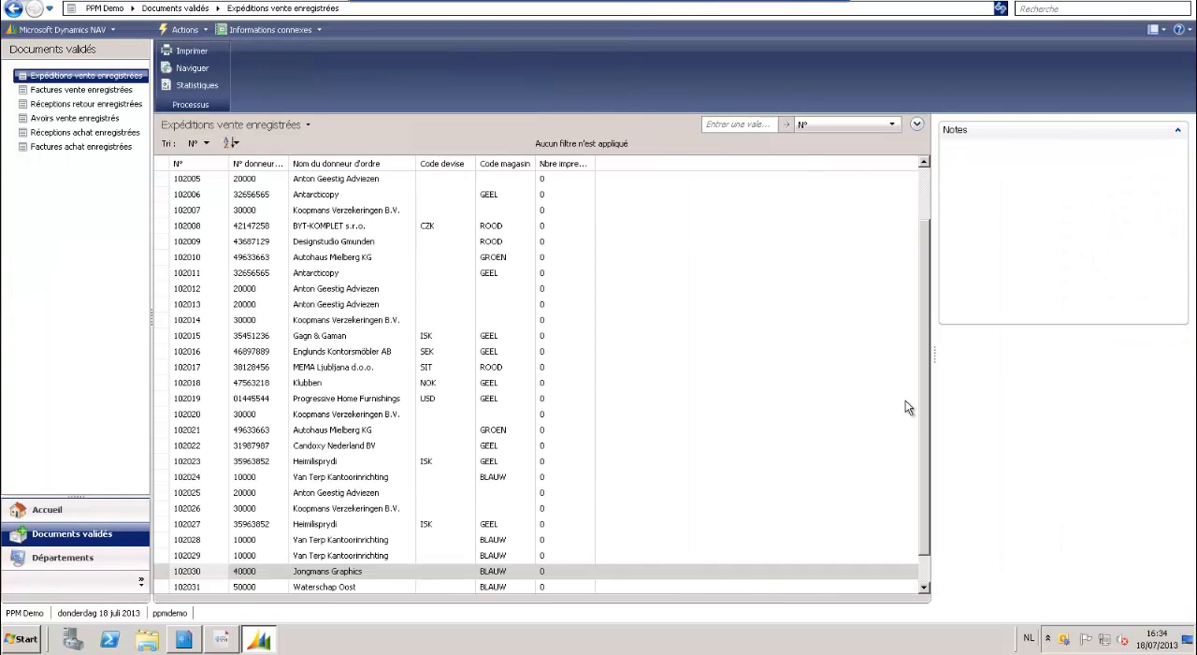
drag(923, 461, 923, 503)
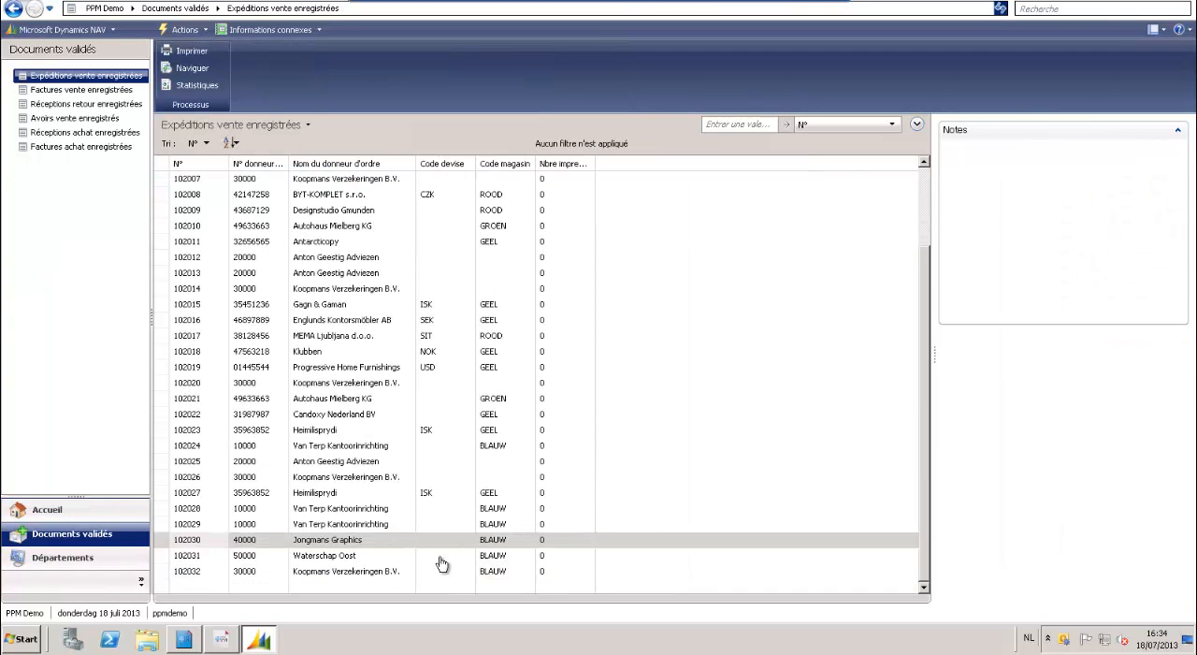
click(89, 148)
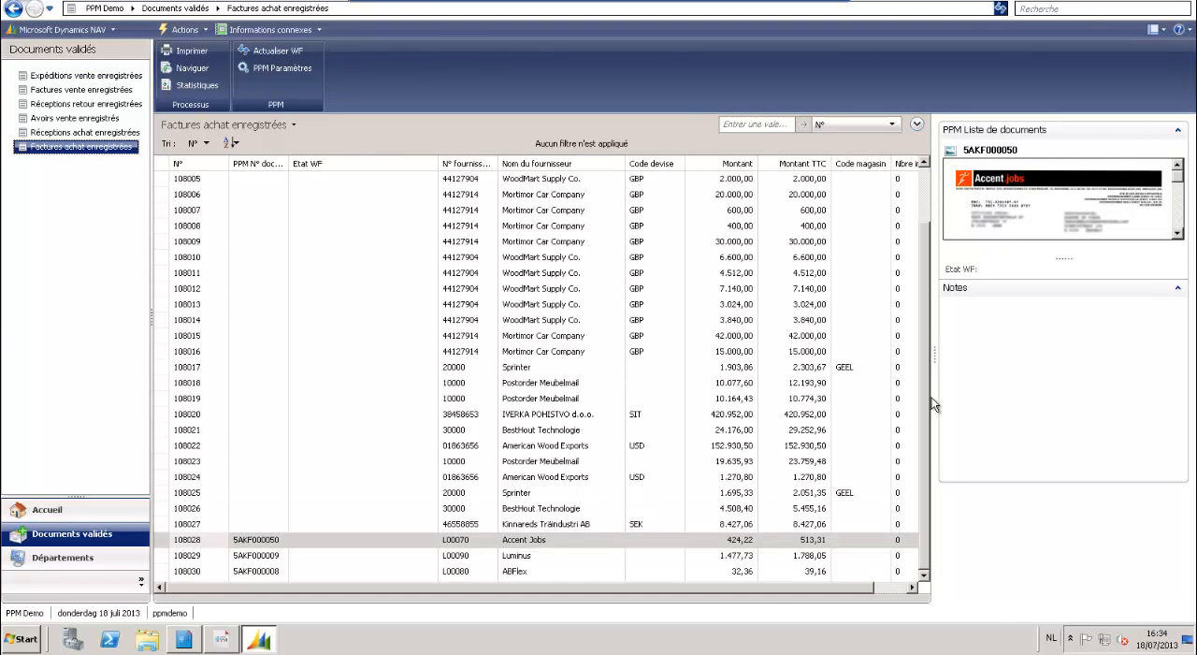
click(775, 572)
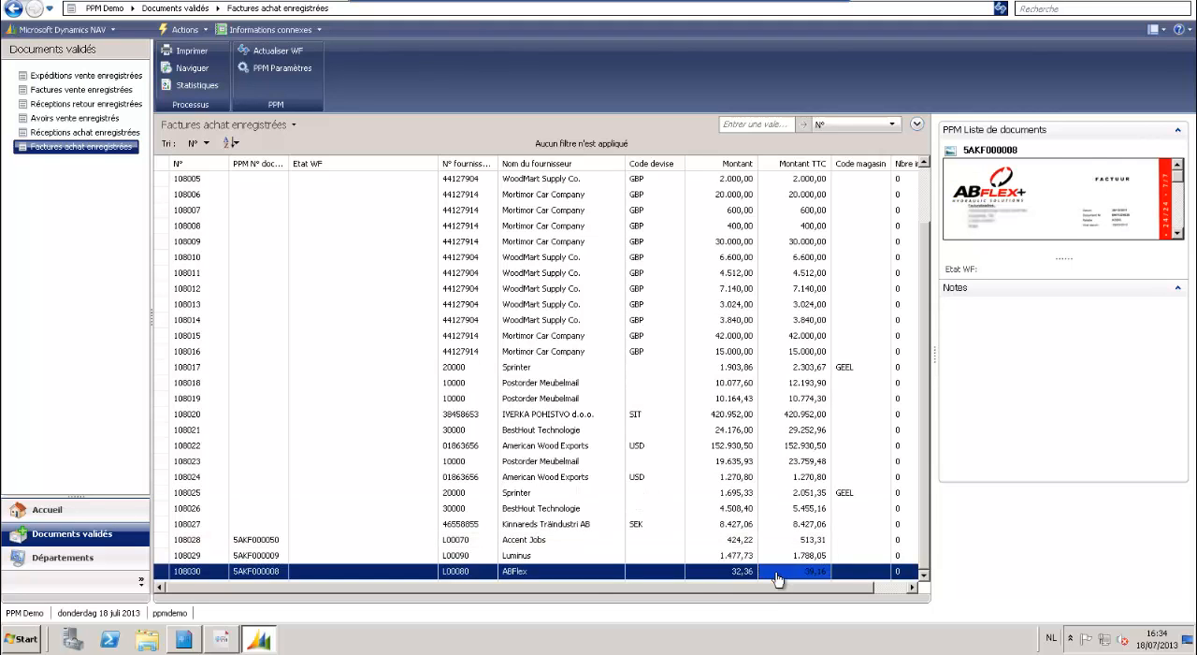
click(561, 572)
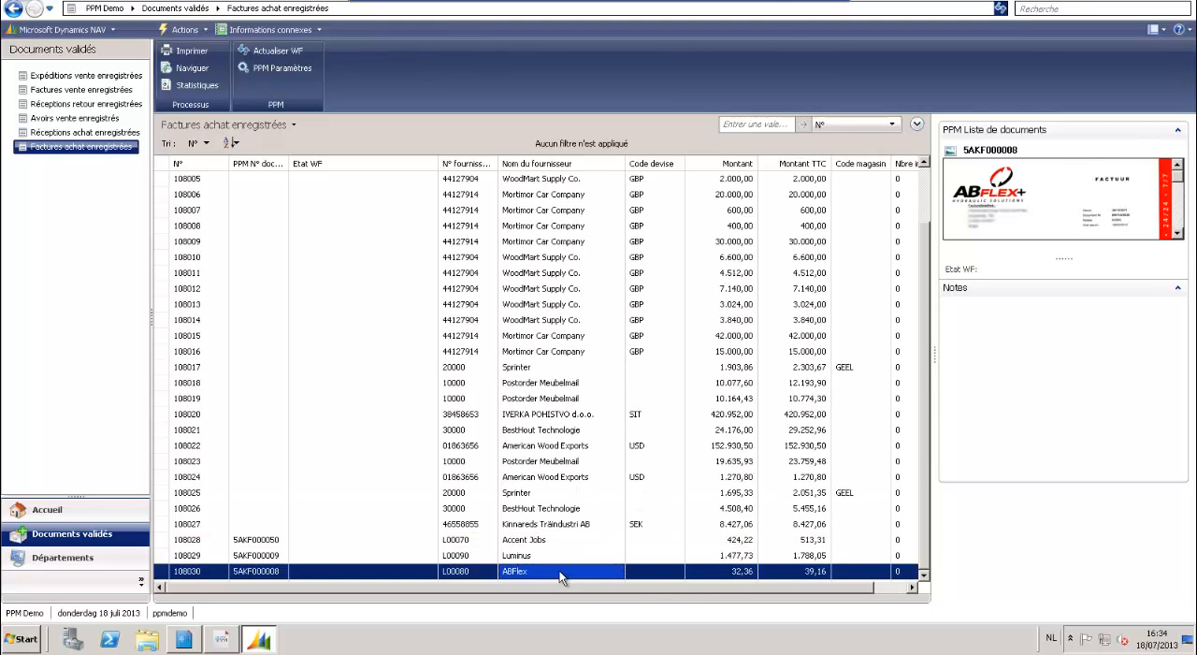
double_click(561, 573)
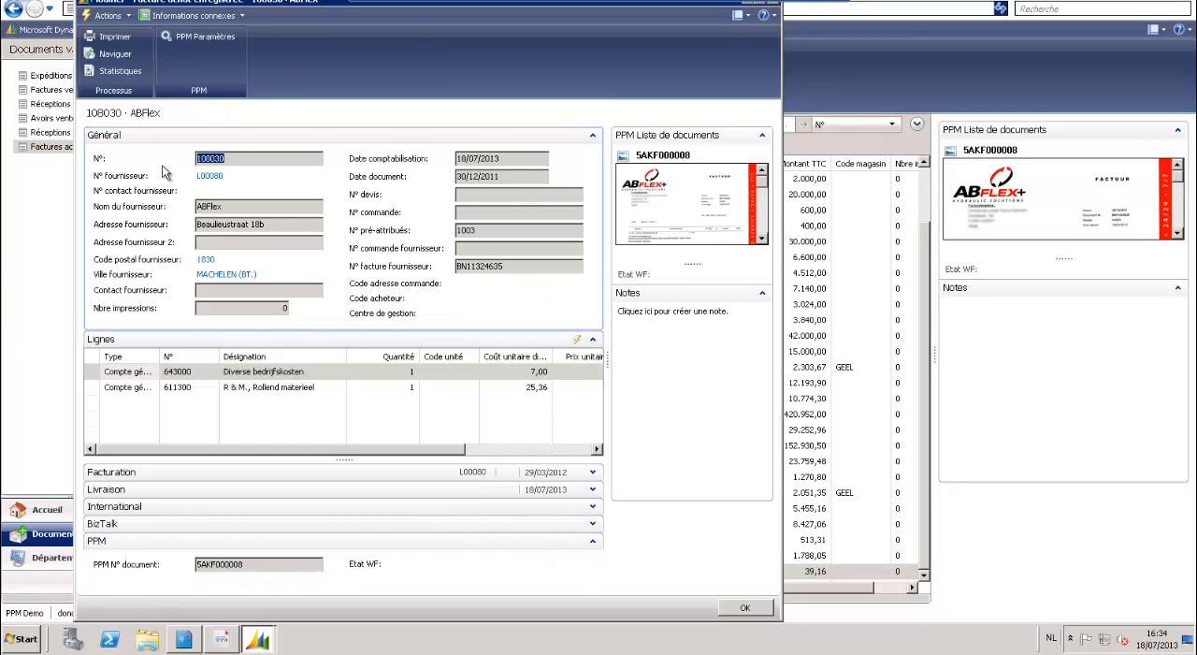
Navigate from the posted ABFlex invoice to its general ledger entries and examine the document linked to each entry.
click(131, 56)
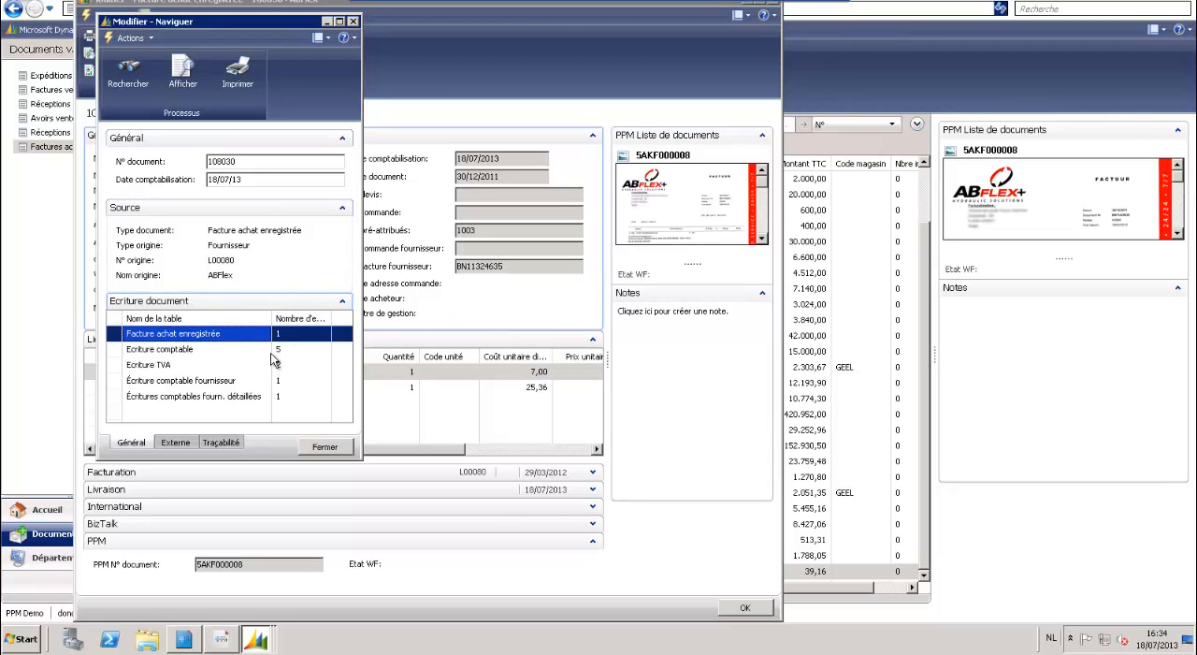
click(276, 353)
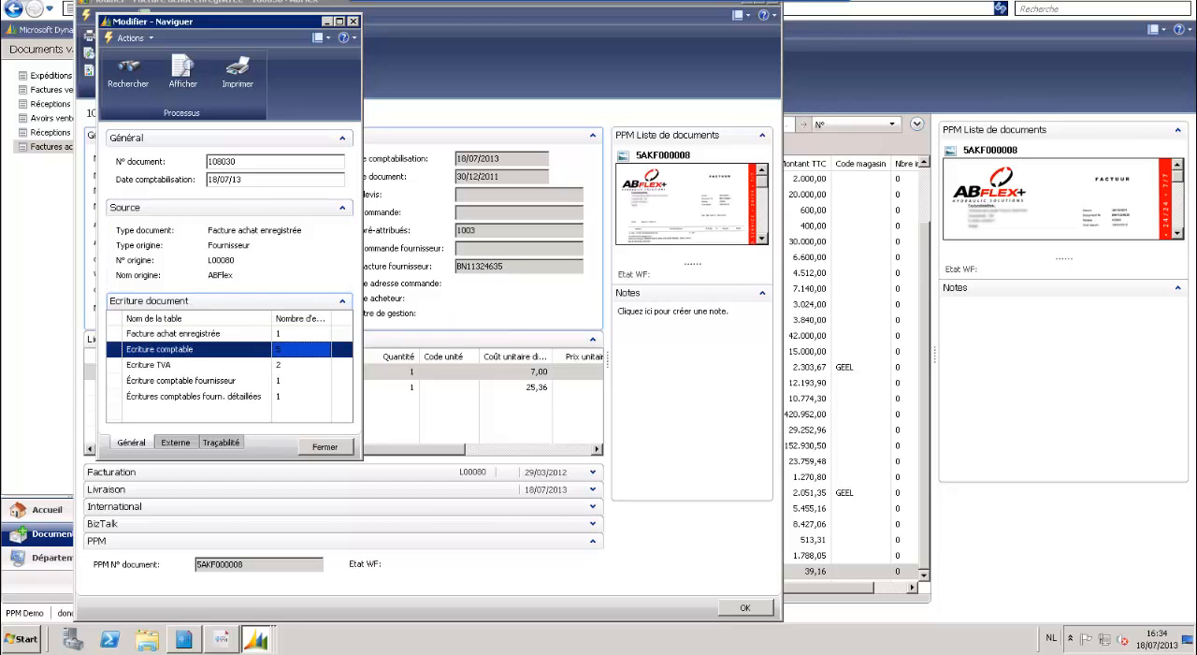
click(183, 71)
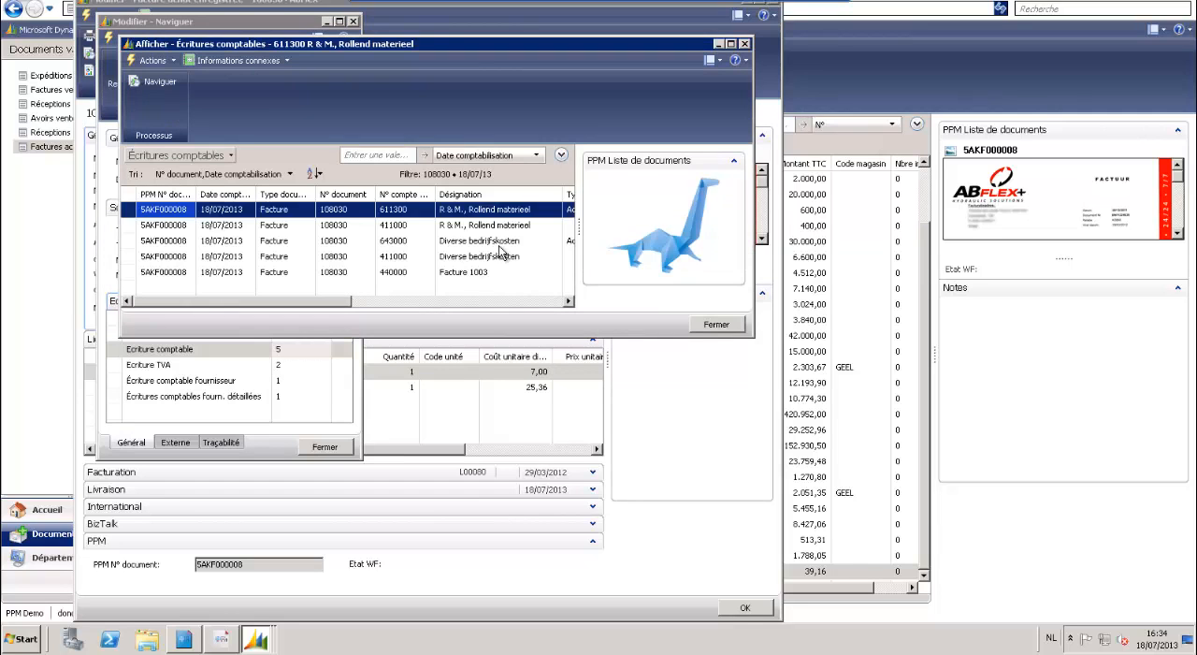
click(470, 231)
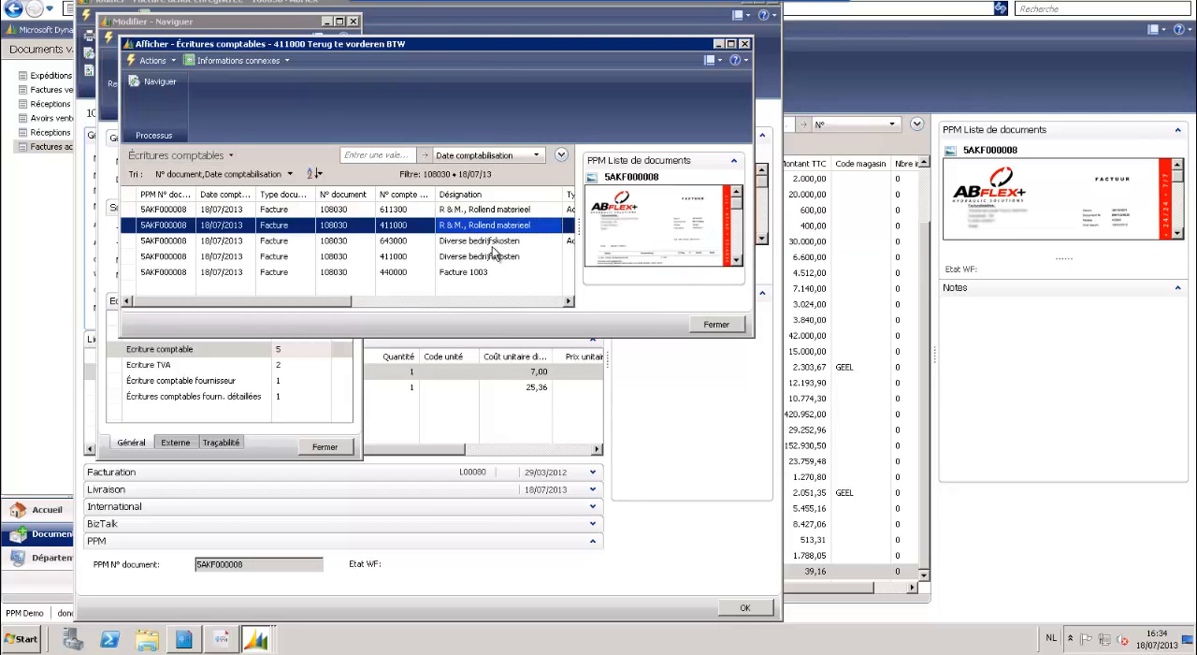
click(488, 243)
click(497, 255)
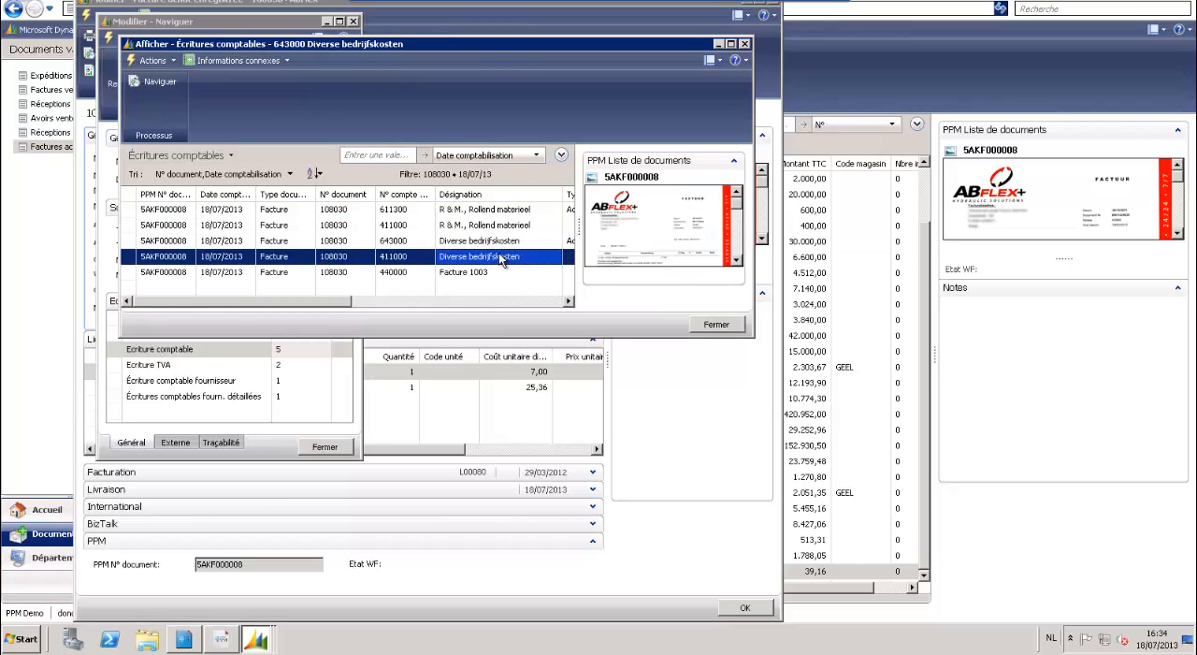